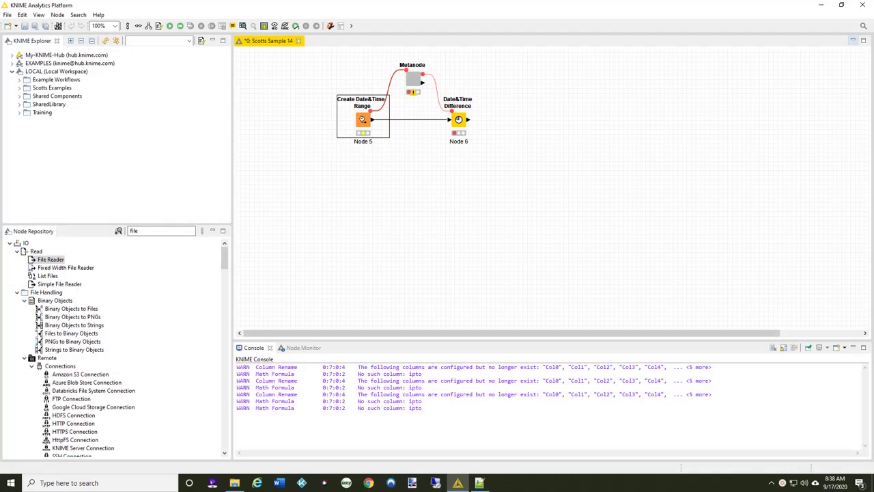
- Empty the Console view of the leftover column and formula warnings
left_click(773, 347)
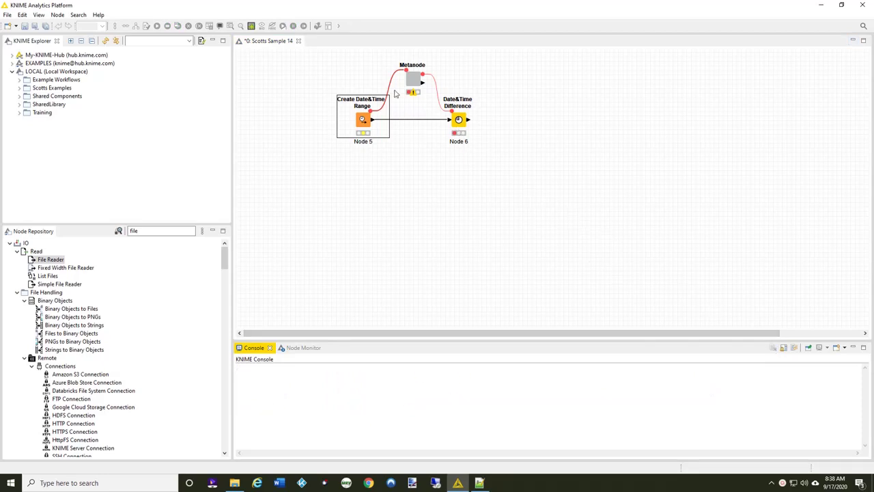
- Execute the Create Date&Time Range node and check its single timestamp row in the output table
double_click(364, 120)
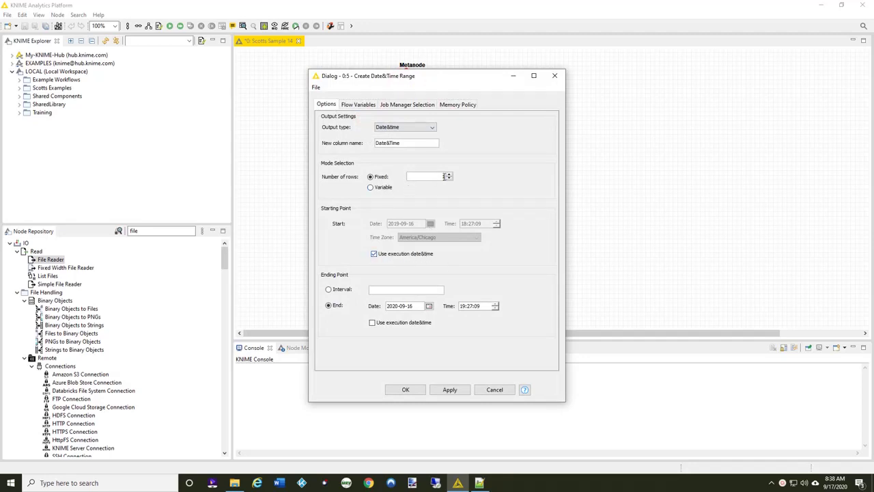
left_click(406, 391)
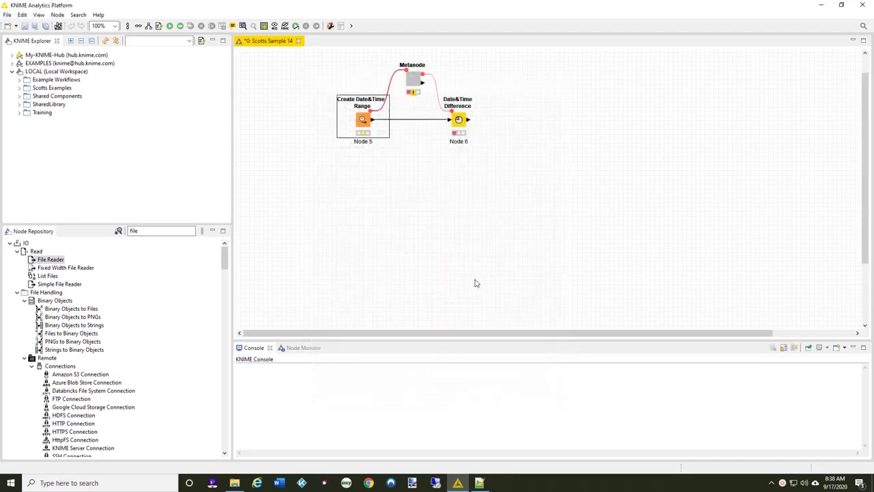
right_click(369, 120)
left_click(393, 132)
right_click(368, 122)
left_click(398, 331)
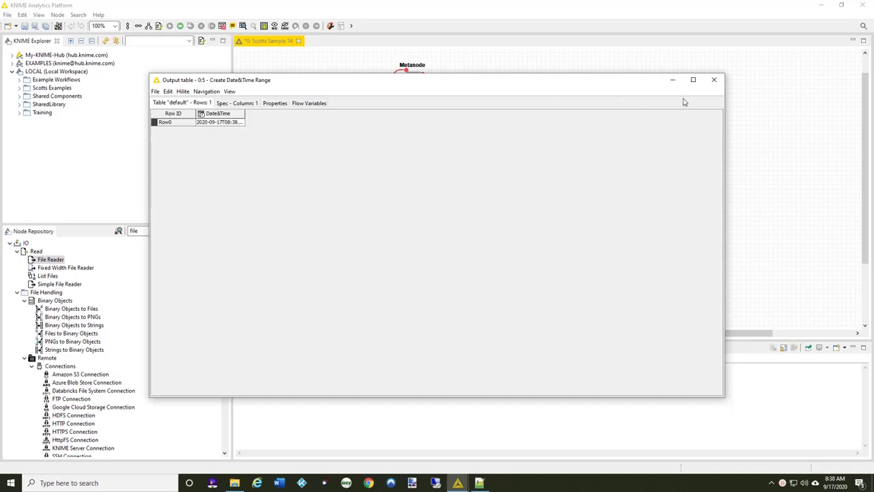
left_click(715, 80)
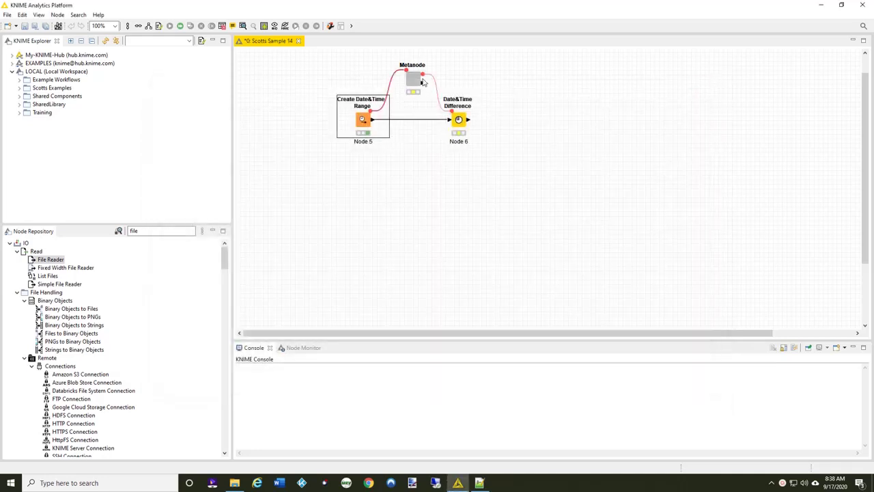
- Review the Date&Time Difference settings: seconds from current execution date&time into 'date&time diff'
double_click(463, 124)
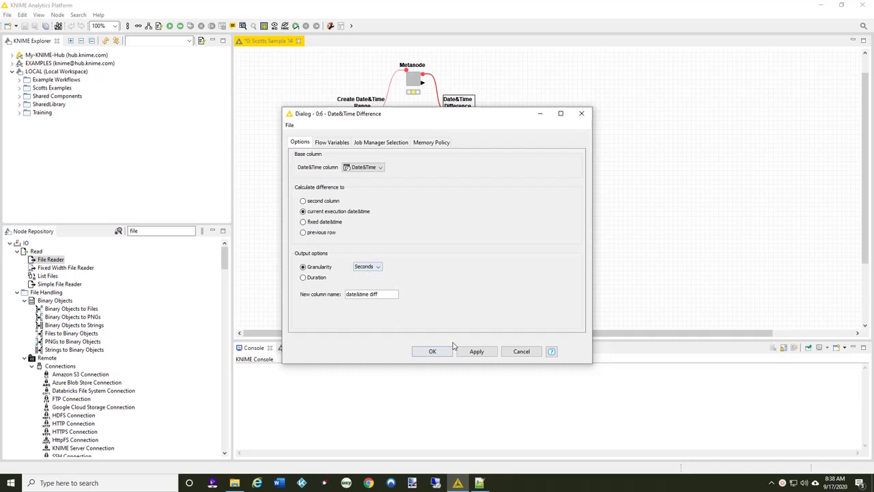
left_click(521, 353)
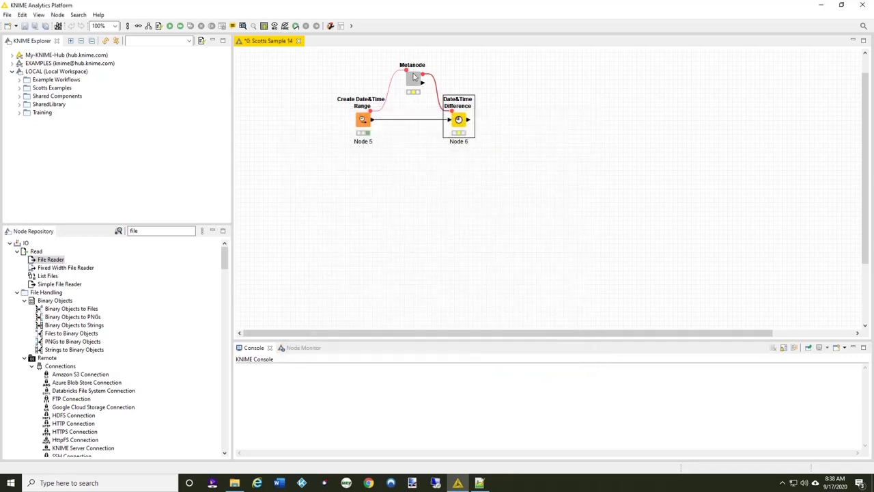
left_click(363, 119)
- Reset the executed nodes from the Create Date&Time Range node
right_click(362, 120)
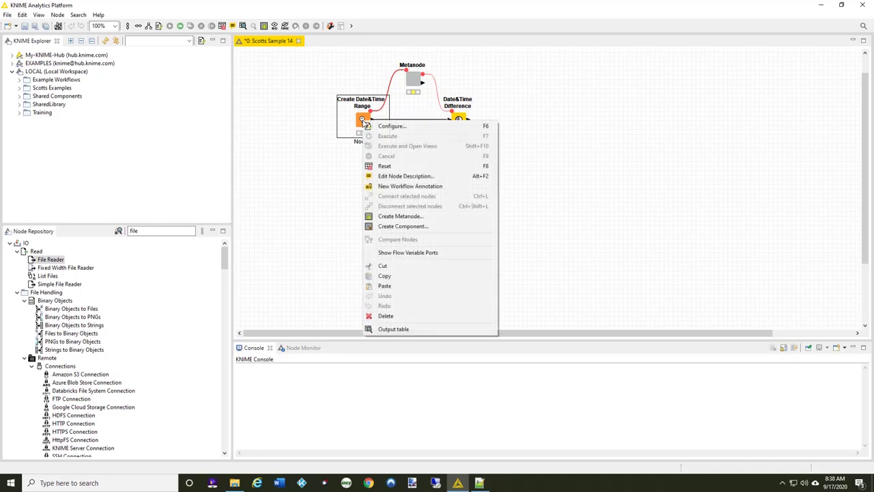
left_click(386, 166)
left_click(475, 250)
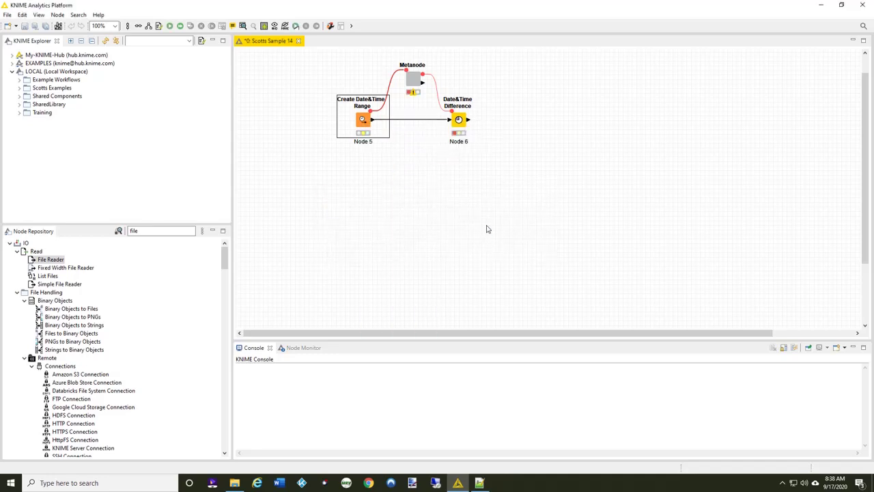
- Open the Metanode and dock its inner workflow below the main workflow in a split view
double_click(414, 81)
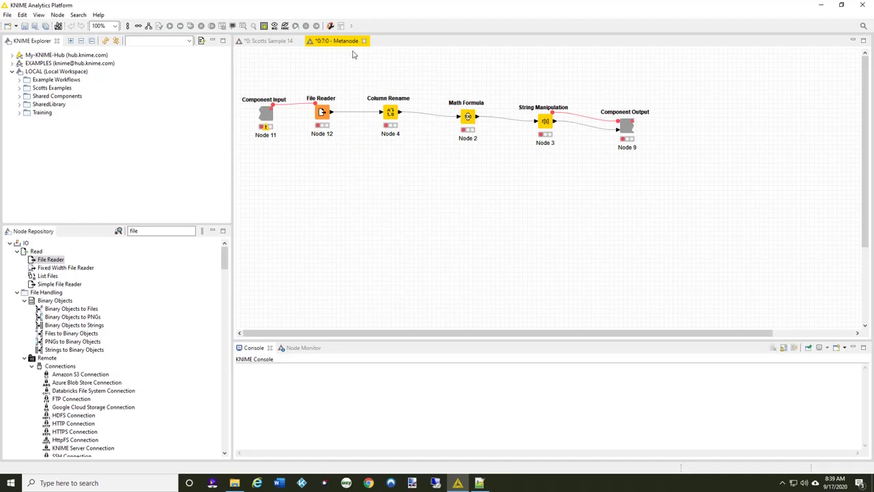
left_click_drag(354, 43, 500, 302)
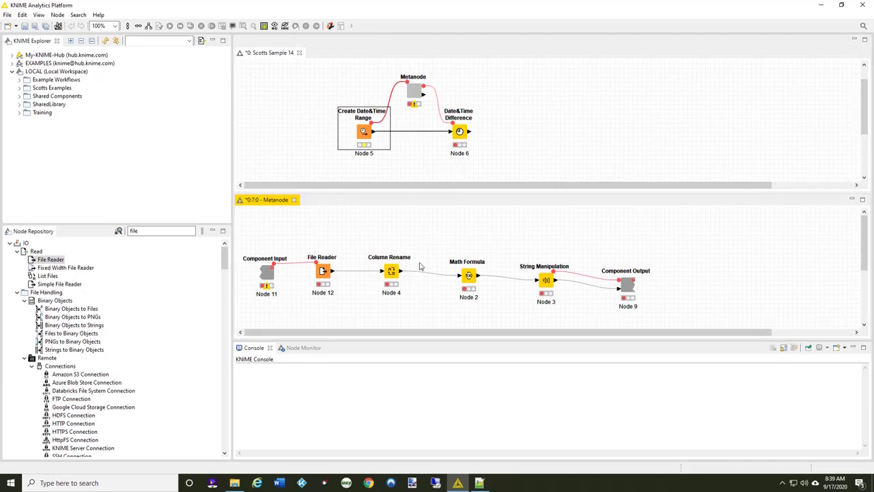
left_click(293, 146)
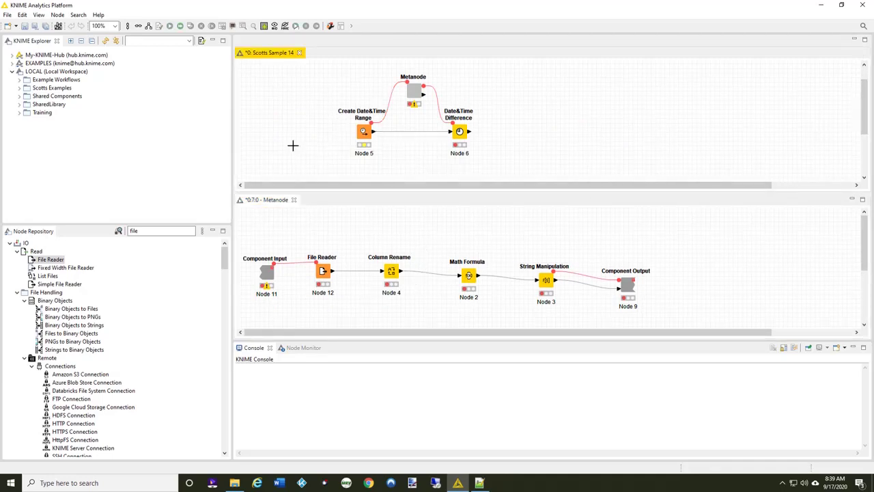
- Execute all nodes, including the Metanode's File Reader and String Manipulation, with default execution
left_click(181, 27)
right_click(460, 135)
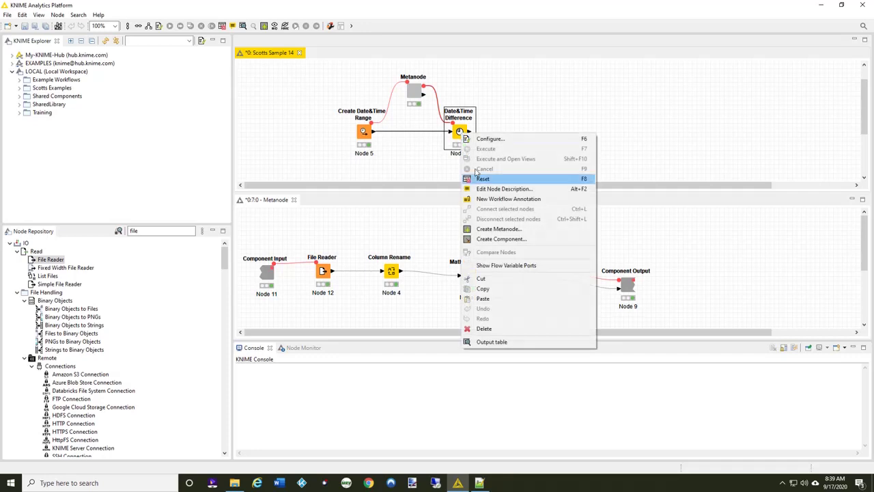
left_click(486, 342)
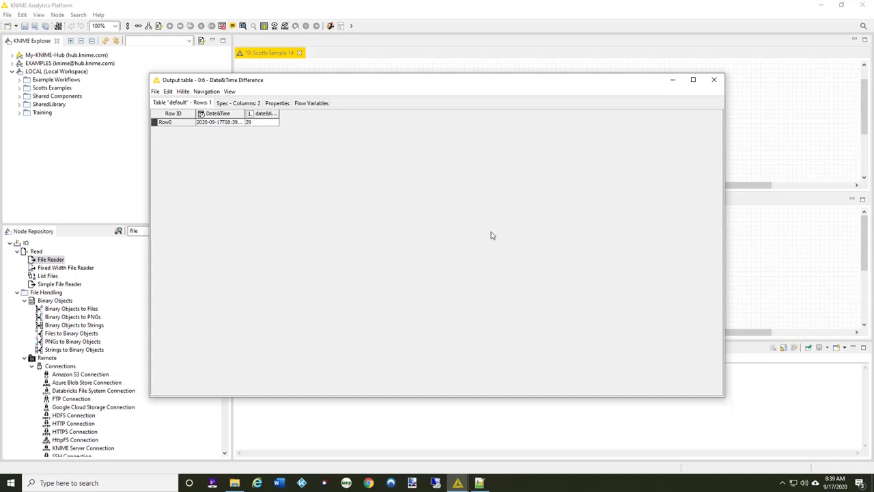
left_click(715, 80)
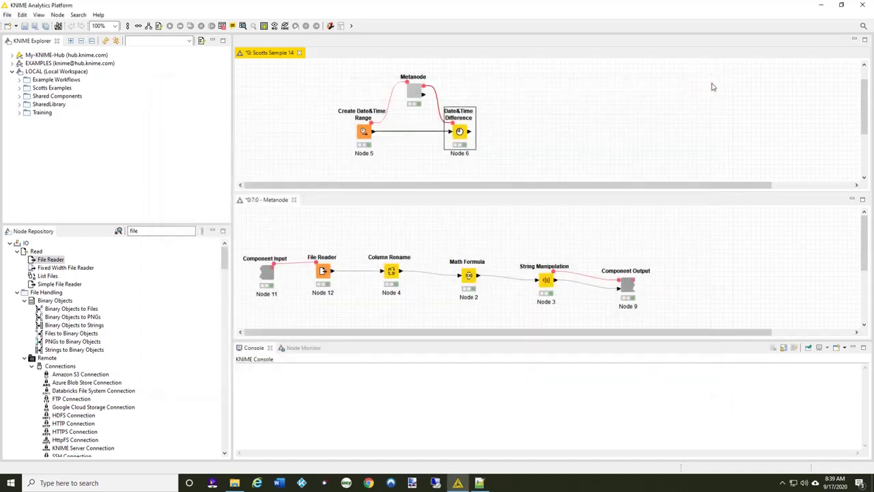
- Reset the workflow's executed nodes from the Create Date&Time Range node
right_click(366, 134)
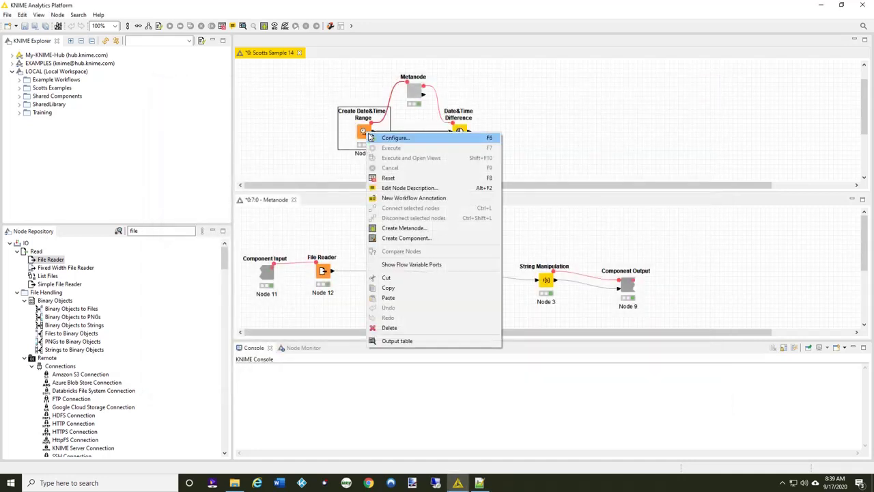
left_click(403, 179)
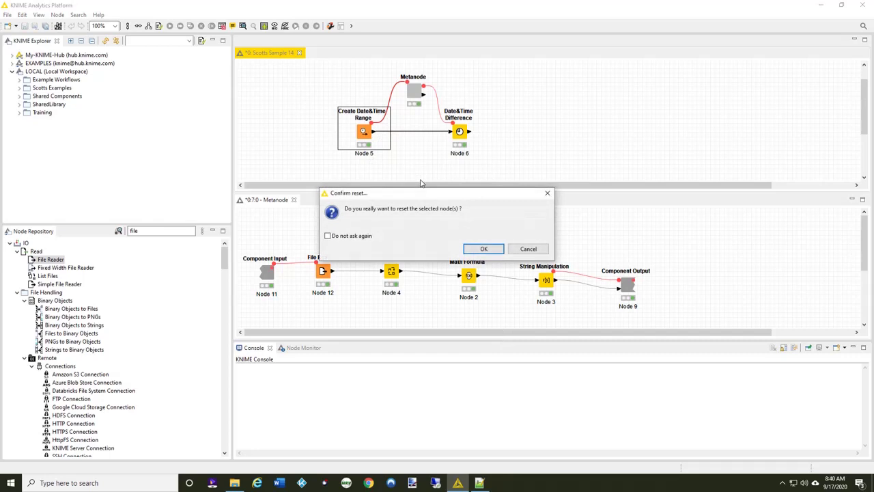
left_click(483, 249)
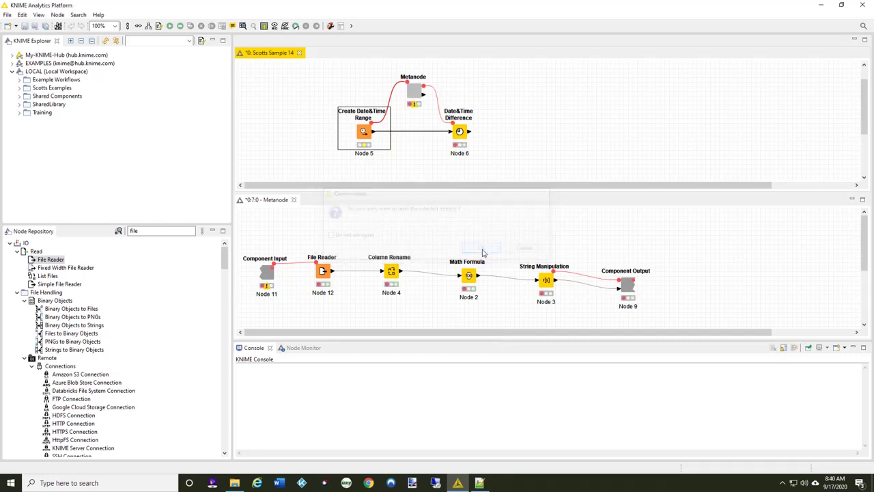
- Set the Metanode's job manager to Simple Streaming with chunk size 50
right_click(414, 96)
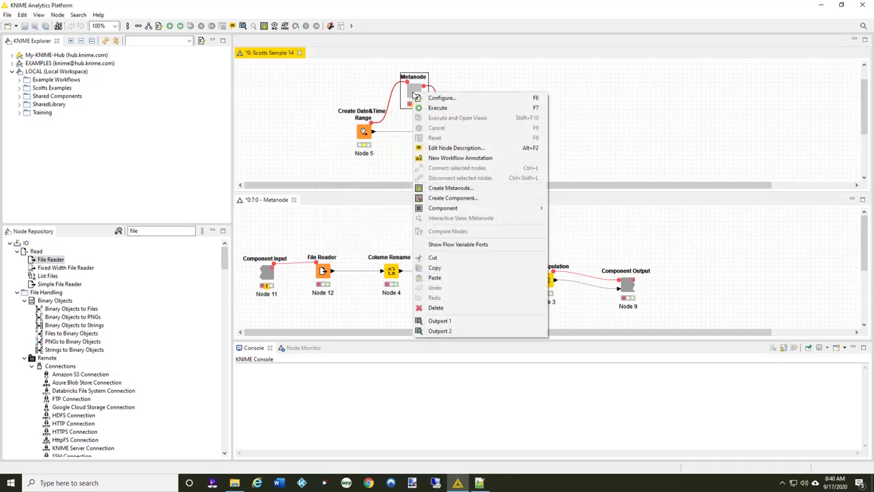
left_click(440, 98)
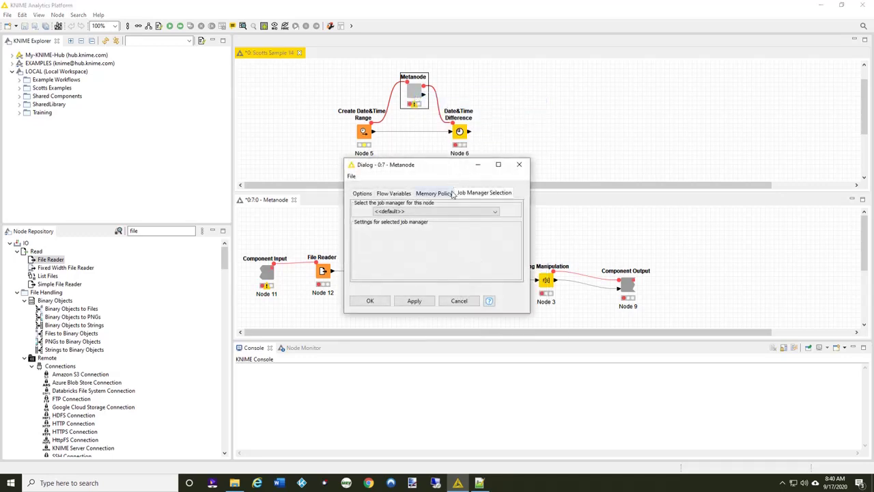
left_click(496, 212)
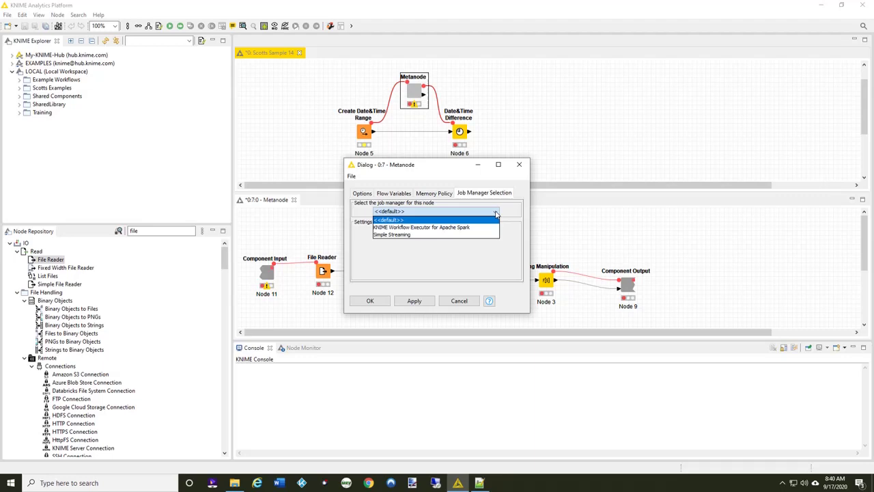
left_click(420, 235)
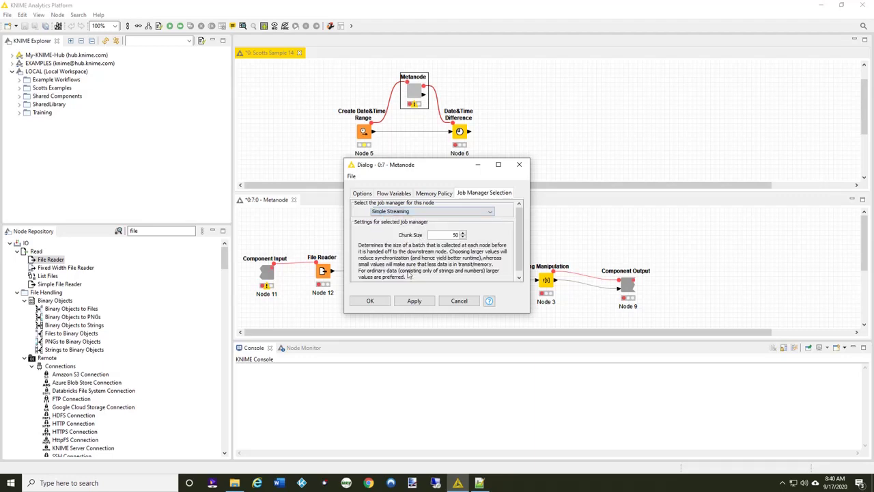
left_click(369, 300)
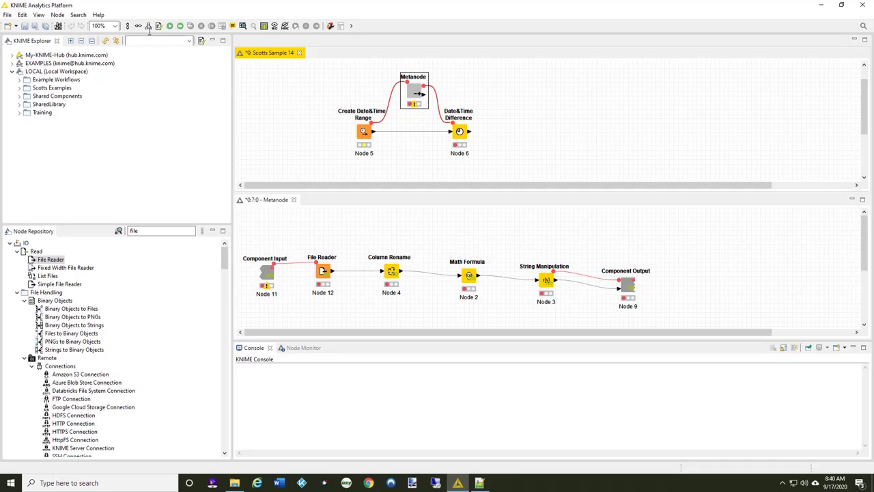
- Execute all nodes again, streaming about 2,905,995 rows through the Metanode
left_click(180, 26)
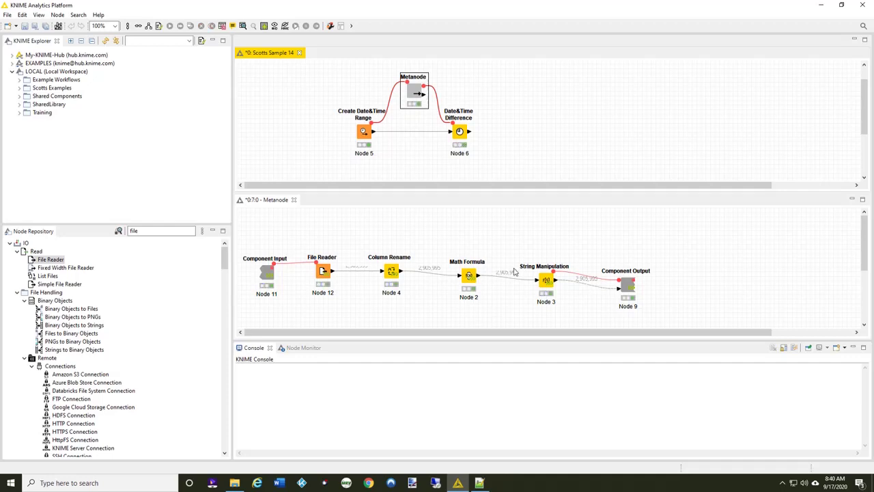
right_click(460, 134)
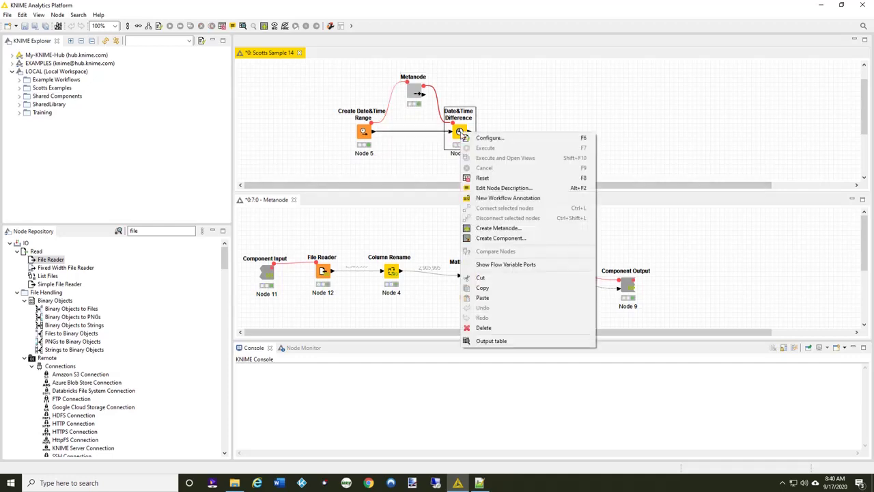
left_click(485, 341)
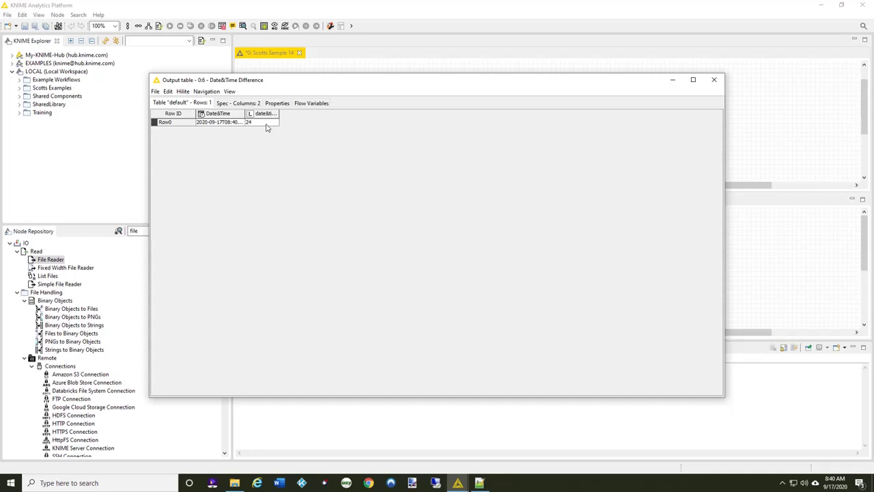
left_click(713, 82)
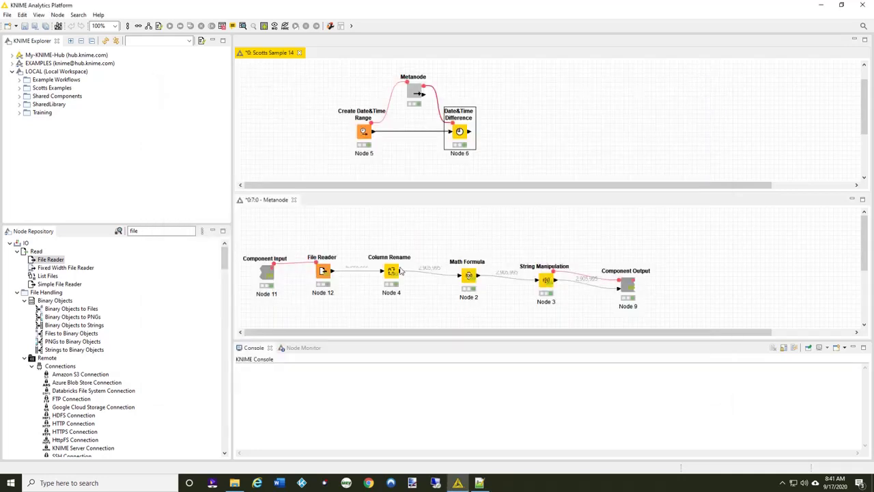